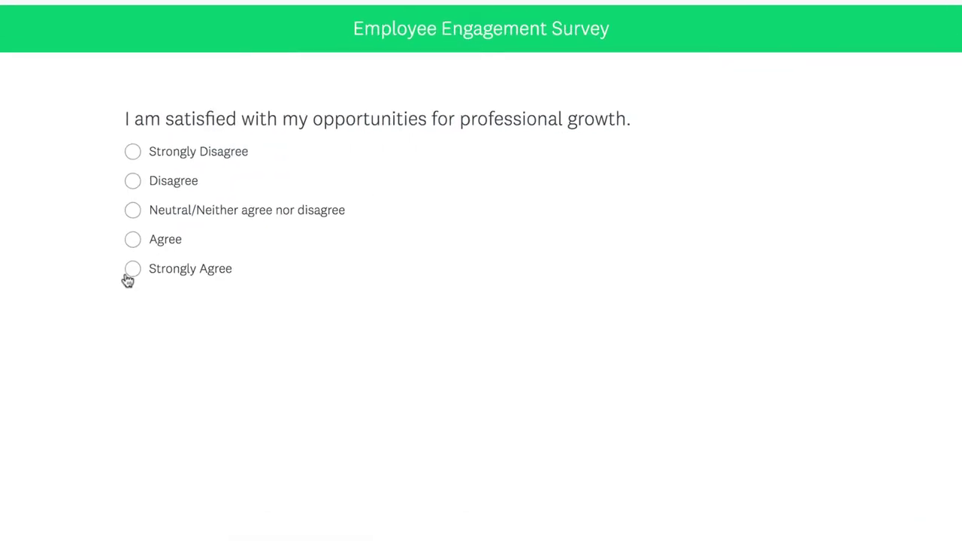
# - Answer Strongly Agree to the professional growth statement and Very satisfied to the overall company satisfaction question
pyautogui.click(105, 279)
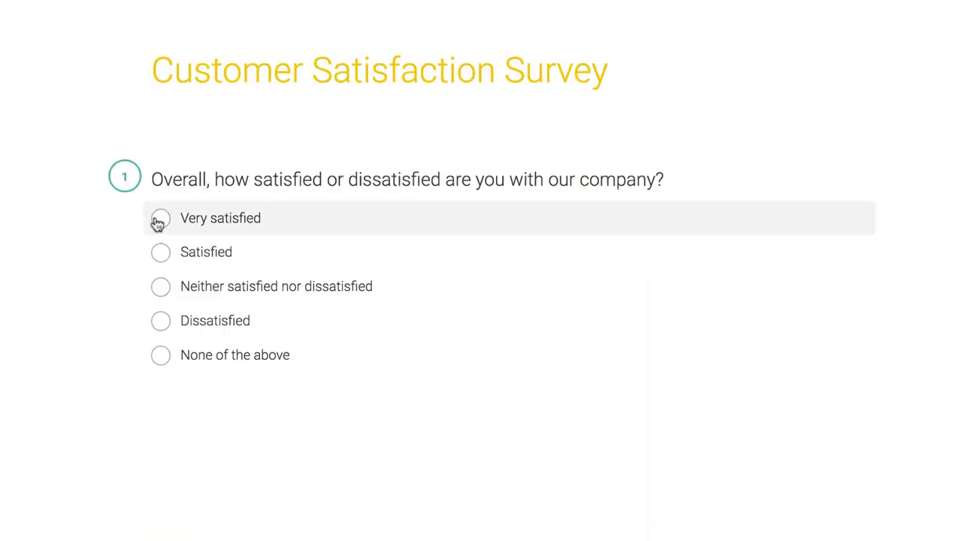
pyautogui.click(159, 221)
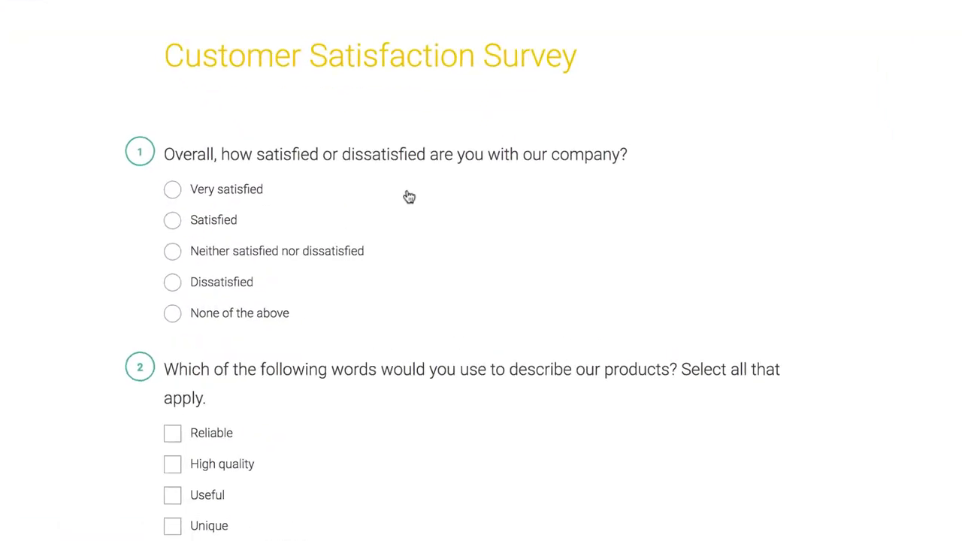
# - Answer question 1 with Neither satisfied nor dissatisfied and select Reliable, High quality and Useful in question 2
pyautogui.click(338, 220)
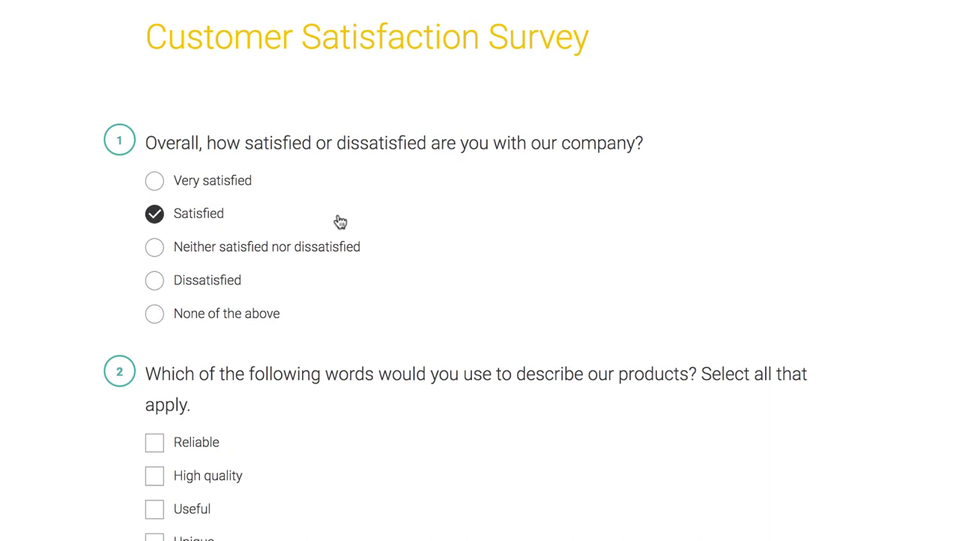
pyautogui.click(374, 250)
pyautogui.scroll(-1, 379, 254)
pyautogui.scroll(-5, 380, 254)
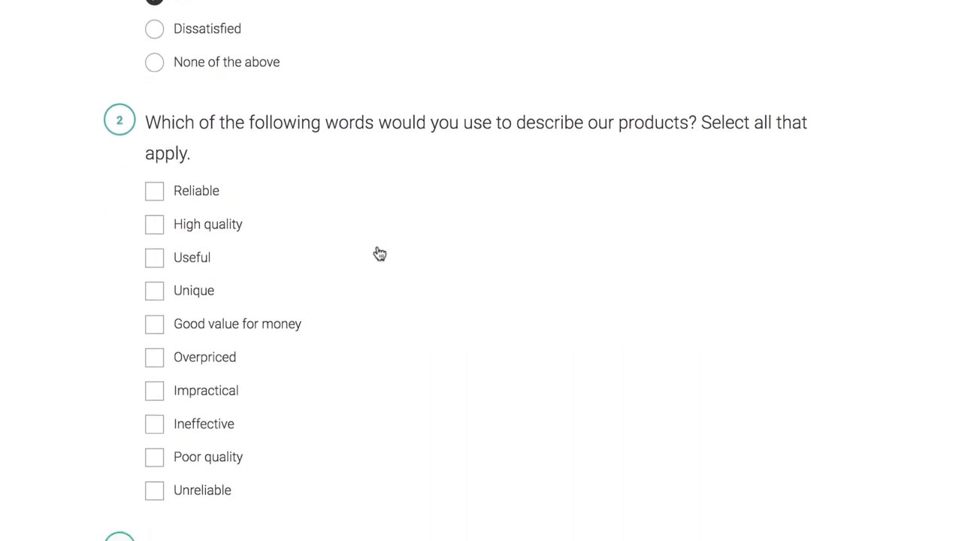
pyautogui.click(265, 107)
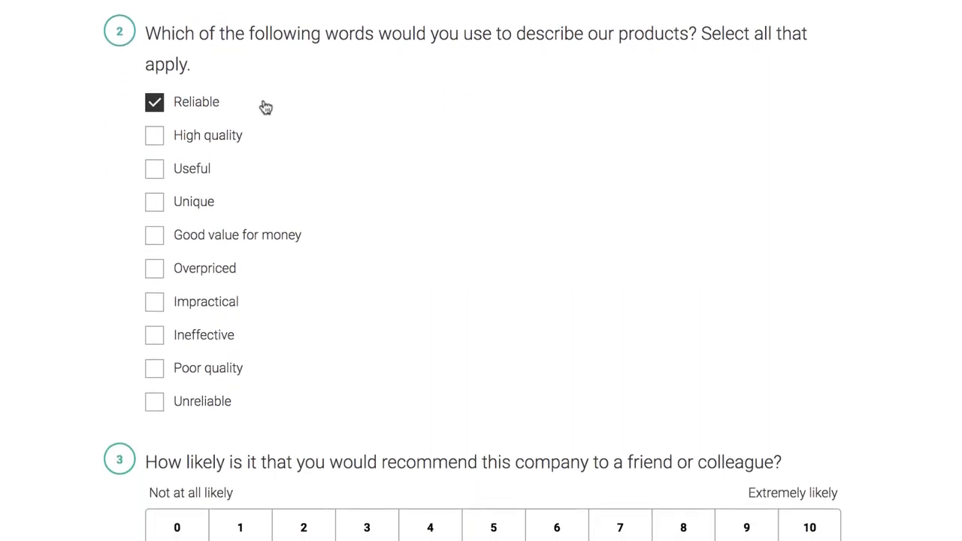
pyautogui.click(267, 146)
pyautogui.click(260, 179)
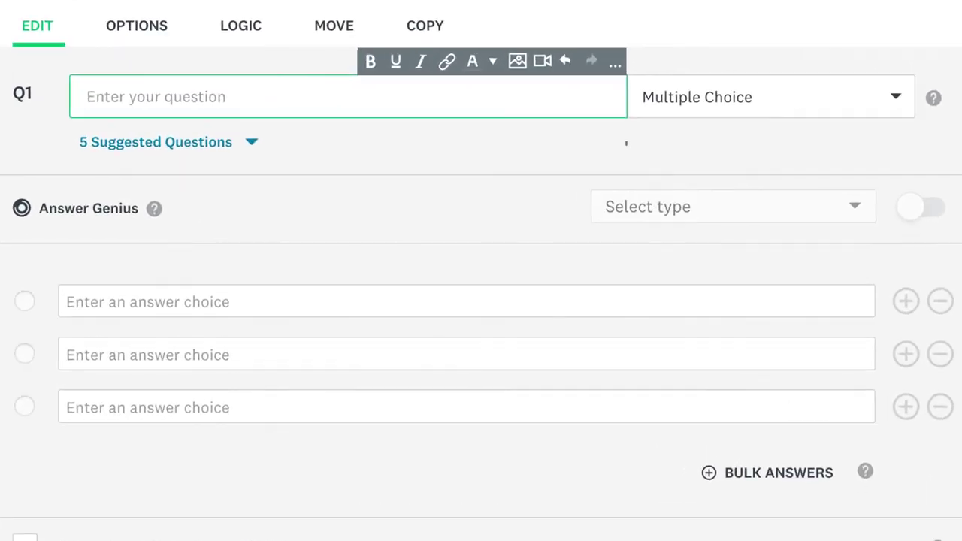
# - Write the Q1 question text "Overall, how satisfied or dissatisfied are you with DeliverShip?"
pyautogui.write('Overall, ')
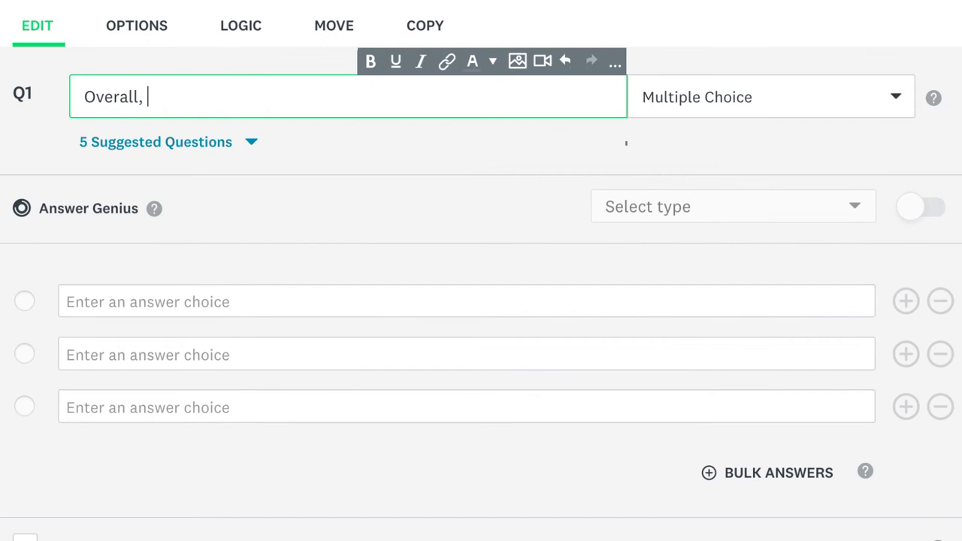
pyautogui.write('how satisfied or dissatisfied are you with DeliverShip?')
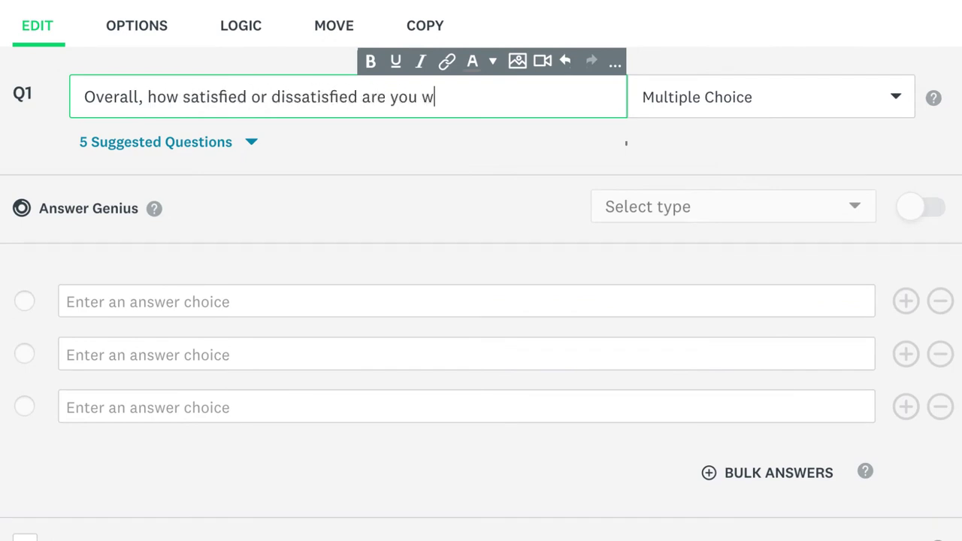
# - Enter "Very Satisfied" and "Somewhat satisfied" as the first two answer choices of Q1 and add further answer rows
pyautogui.click(224, 301)
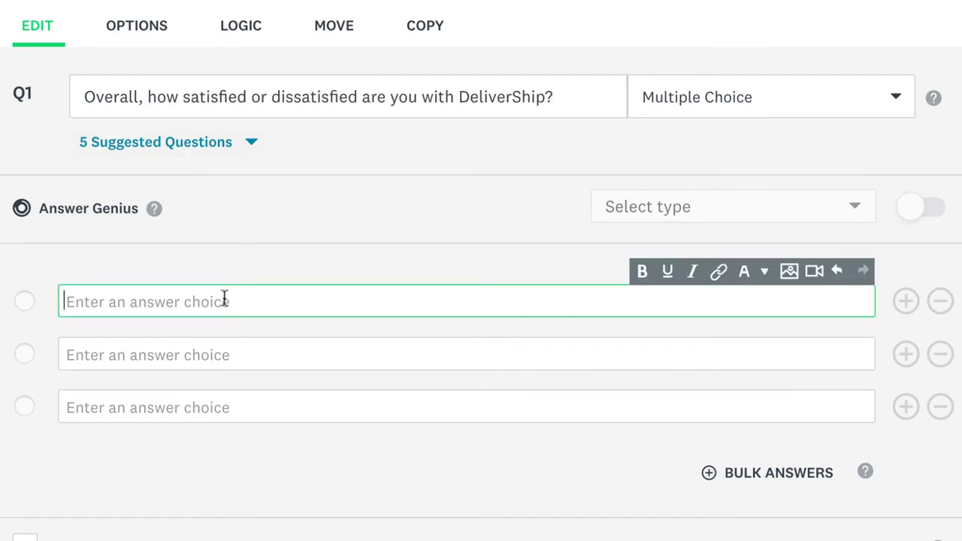
pyautogui.write('Very Satisfied')
pyautogui.click(224, 353)
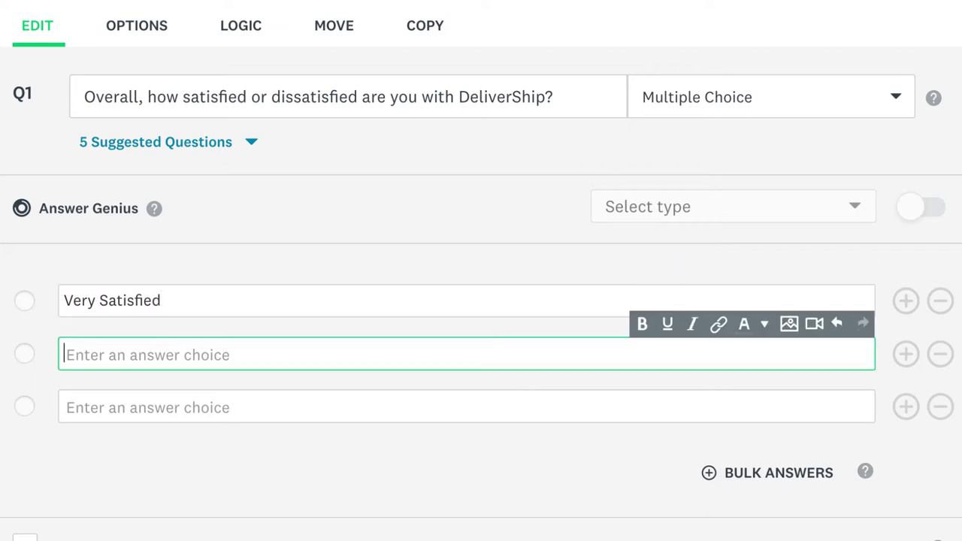
pyautogui.write('Somewhat satisfied')
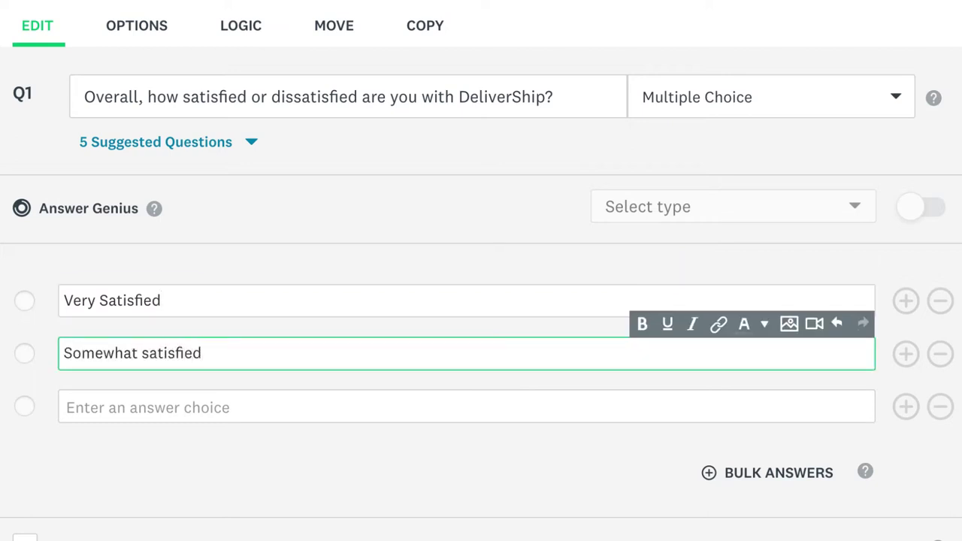
pyautogui.press('Return')
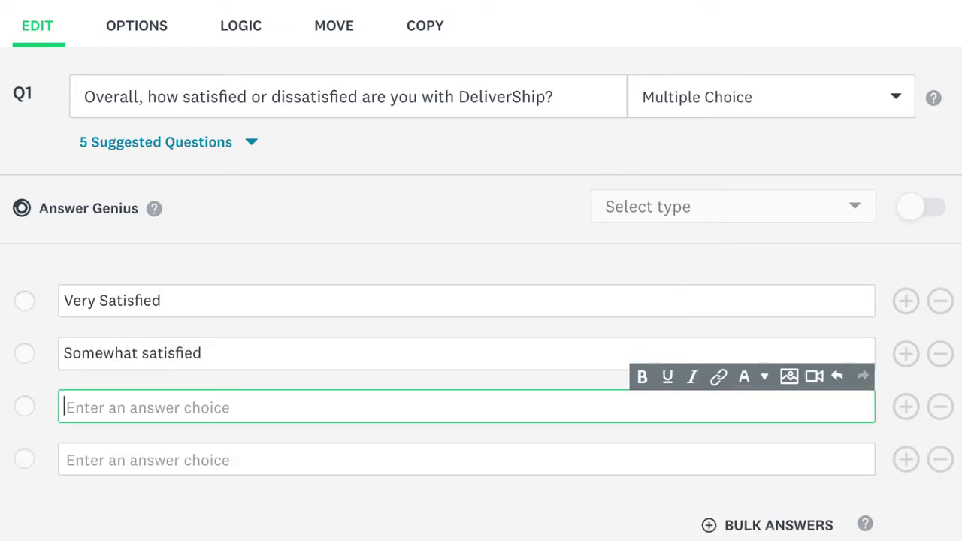
pyautogui.click(906, 460)
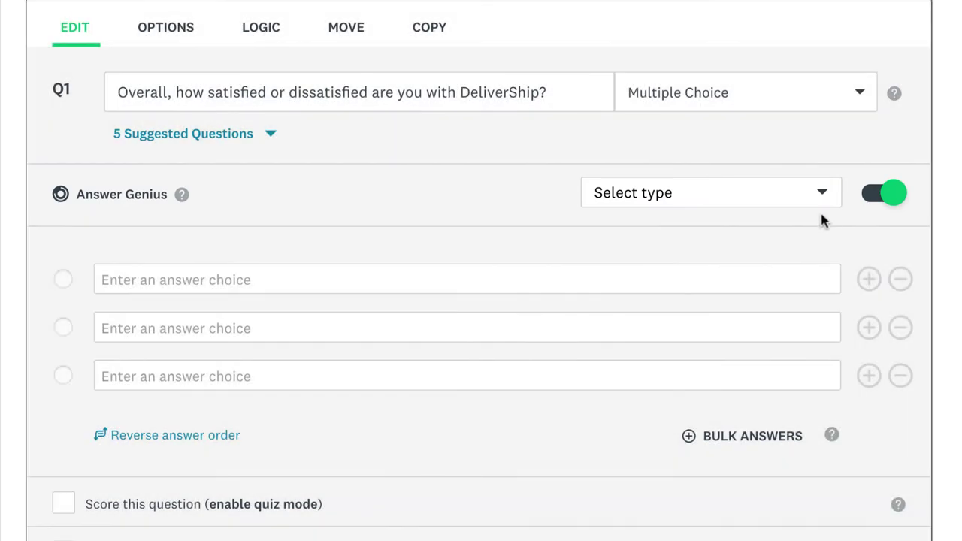
# - Set the Answer Genius type for the DeliverShip question to Satisfied - Dissatisfied
pyautogui.click(823, 197)
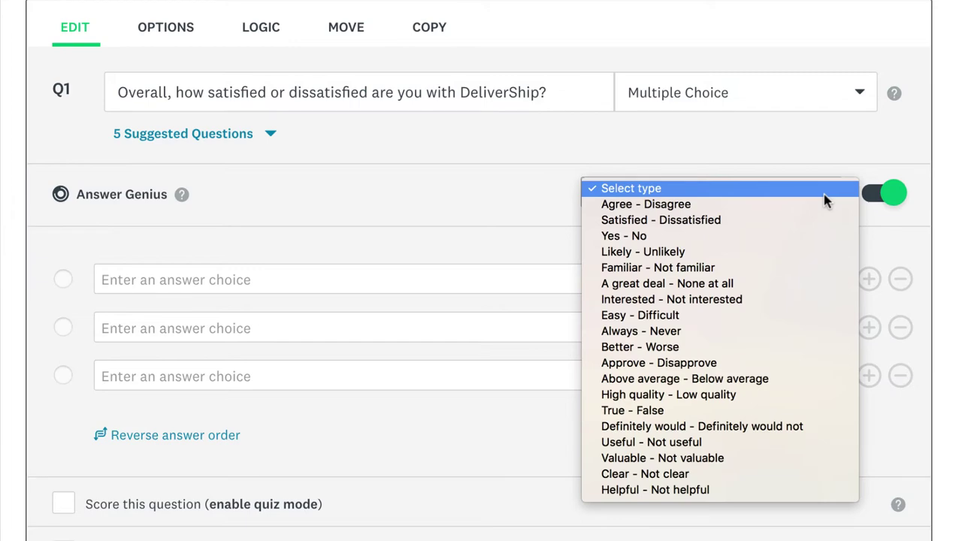
pyautogui.click(811, 220)
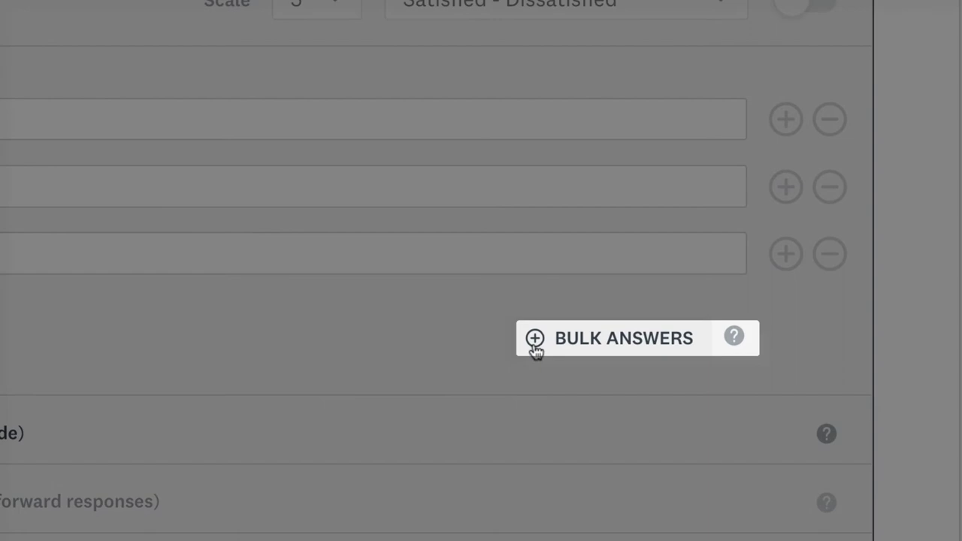
# - Add Very satisfied, Somewhat satisfied, Neither satisfied nor dissatisfied, Dissatisfied and Very dissatisfied as answer choices in bulk
pyautogui.click(534, 340)
pyautogui.write('Very satisfied Somewhat satisfied Neither satisfied nor dissatisfied Dissatisfied Very dissatisfied')
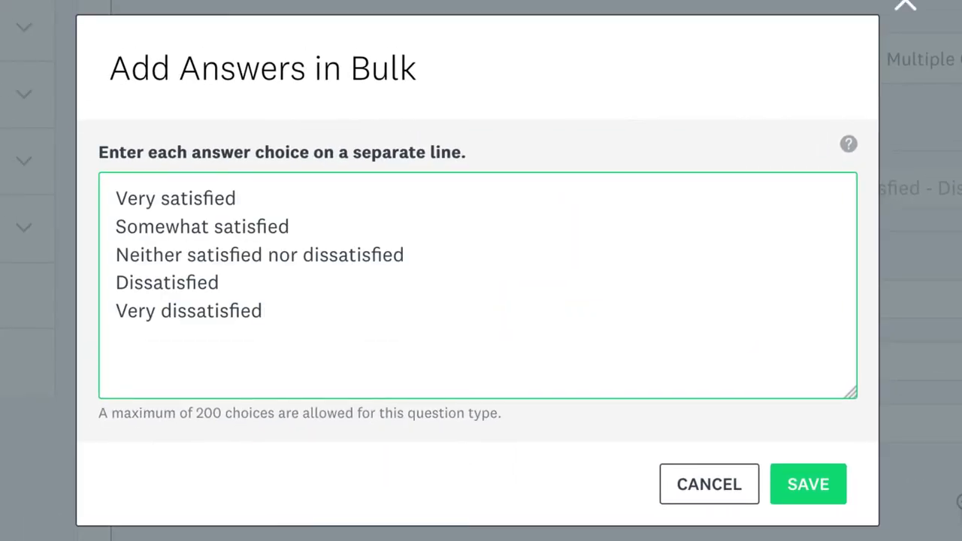
pyautogui.click(819, 500)
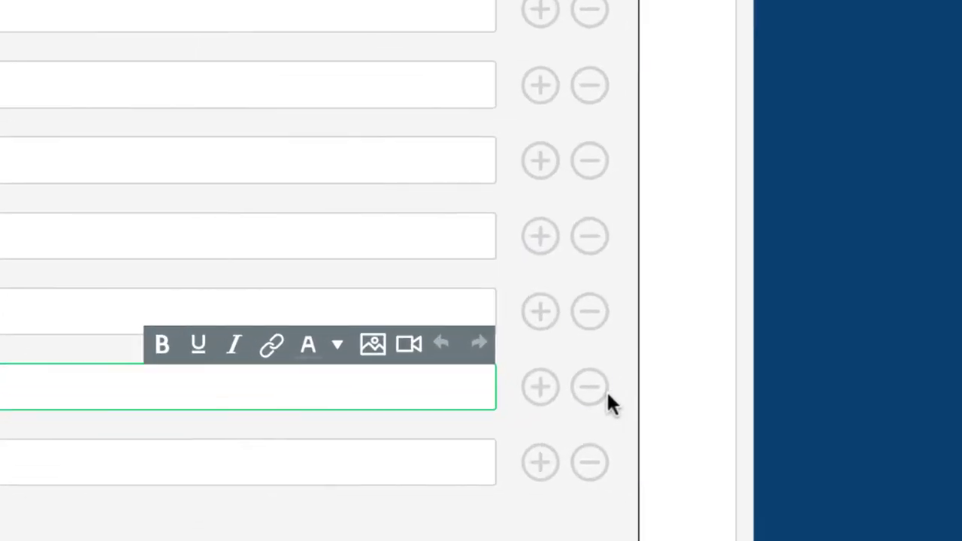
pyautogui.click(914, 471)
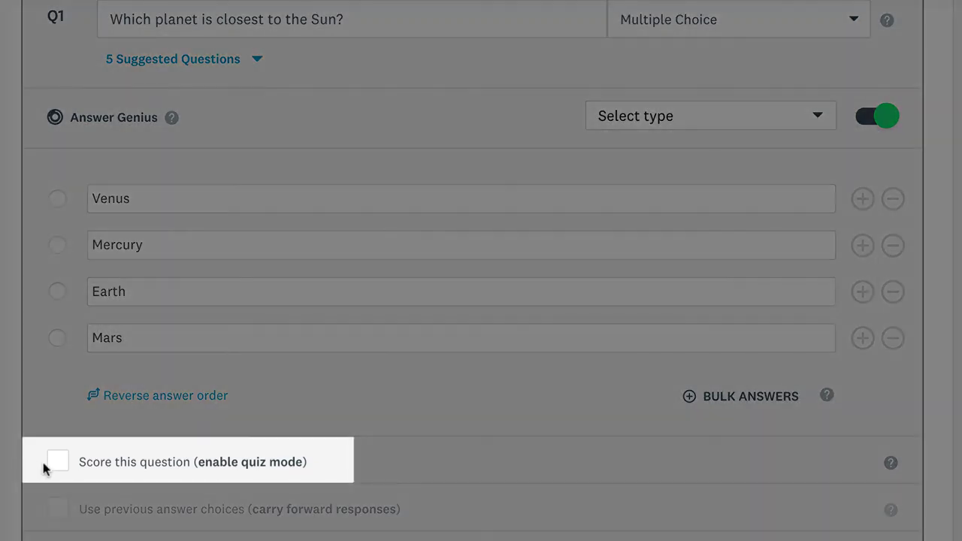
# - Enable scoring for the question "Which planet is closest to the Sun?" and enter "None of" in the last answer choice
pyautogui.click(58, 462)
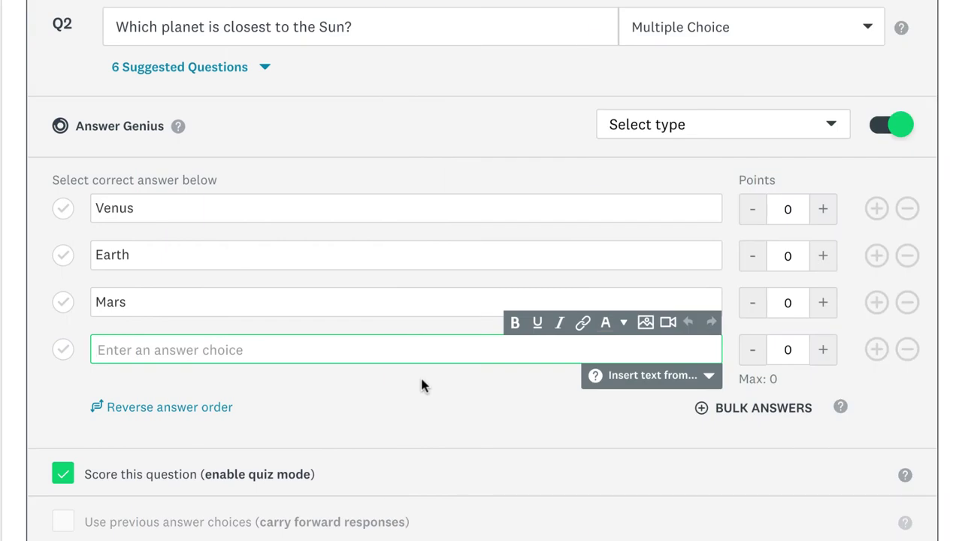
pyautogui.write('None of')
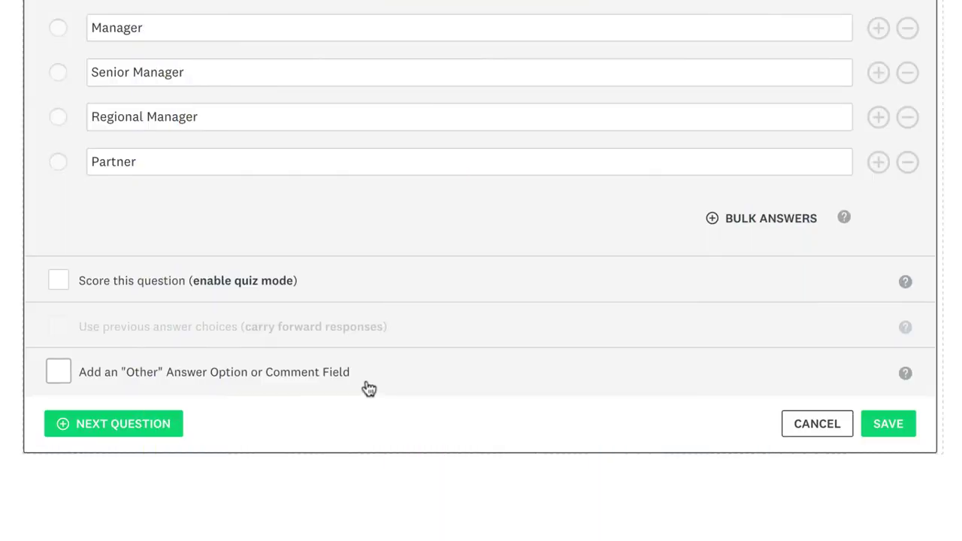
# - Add an "Other" answer option to the job role question
pyautogui.click(368, 388)
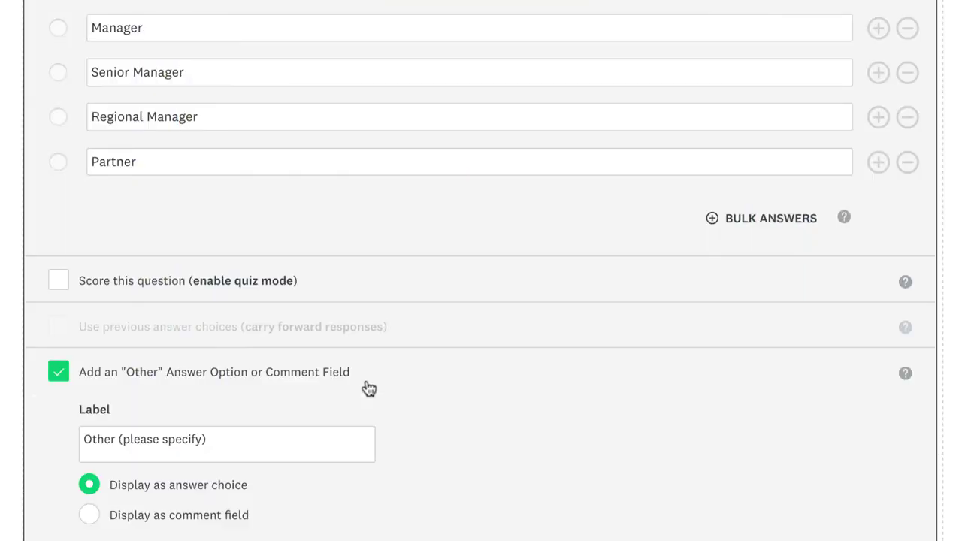
pyautogui.scroll(-5, 368, 387)
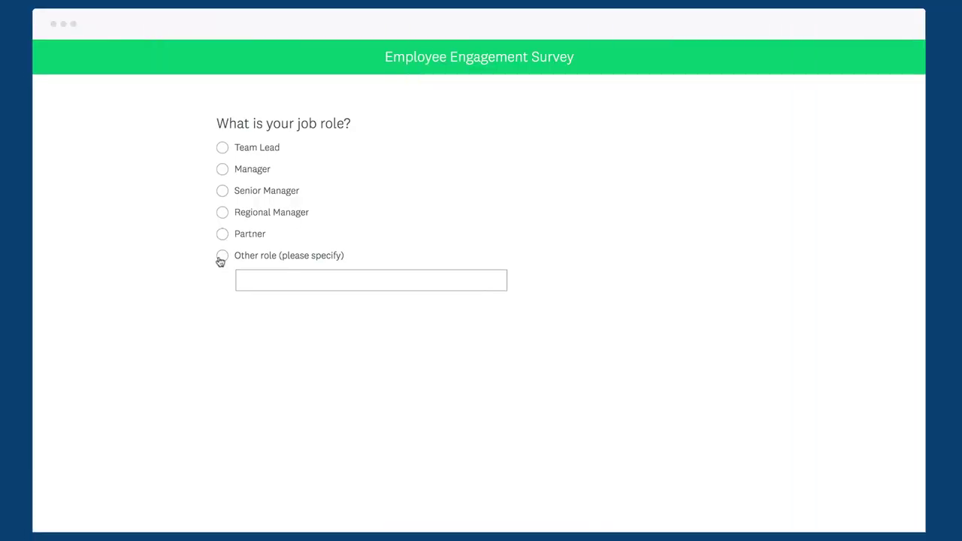
# - Answer the survey's job role question with "Other role" and specify a marketing role
pyautogui.click(221, 258)
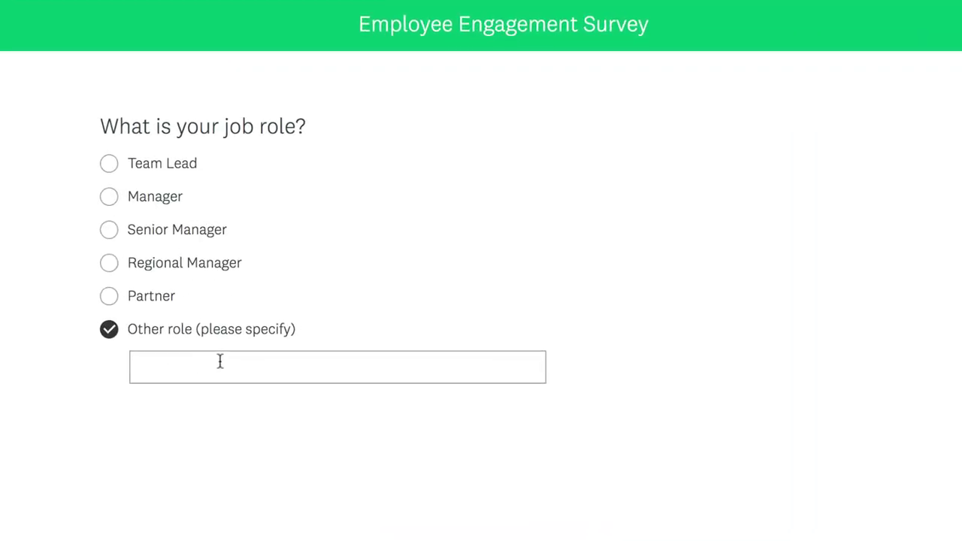
pyautogui.write('Marketin')
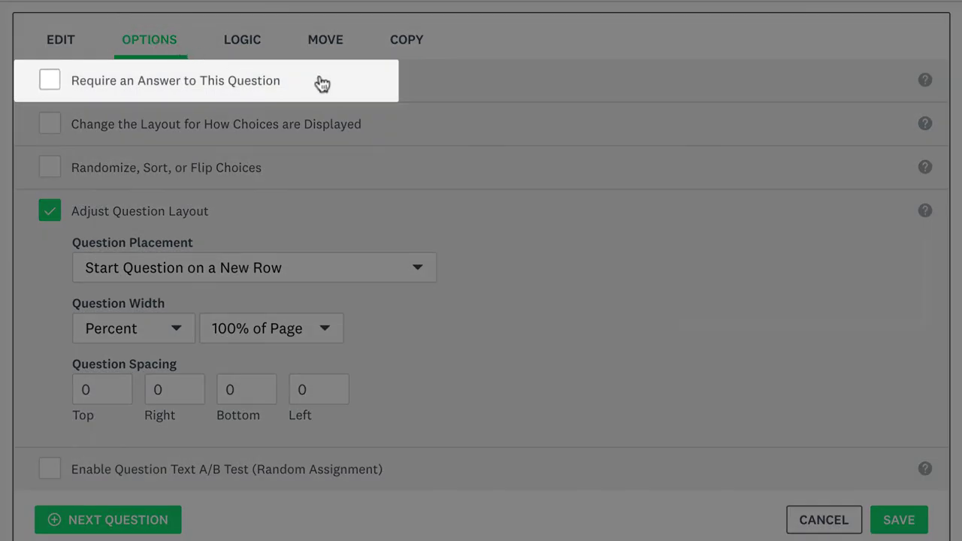
# - Require an answer to the question and enable its question text A/B test with random assignment
pyautogui.click(318, 82)
pyautogui.scroll(-2, 521, 133)
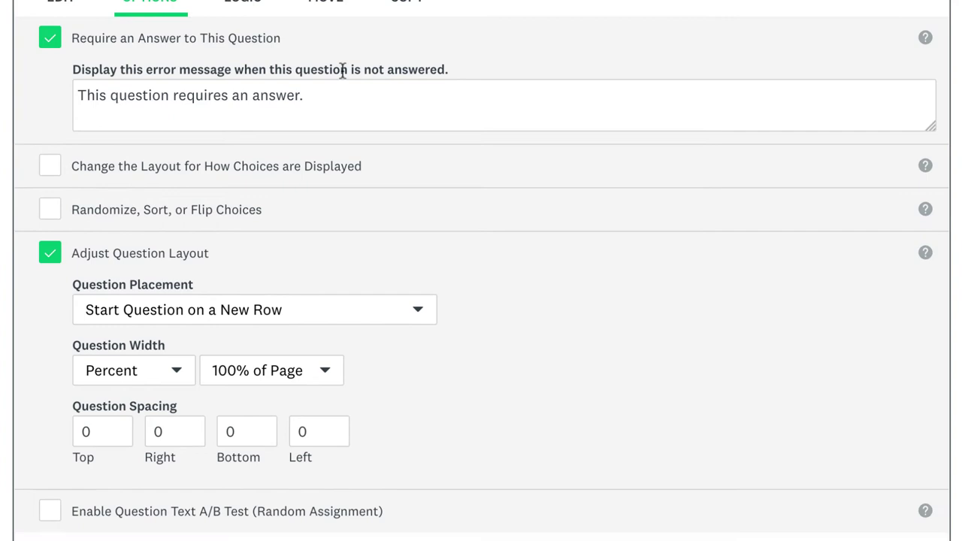
pyautogui.click(353, 463)
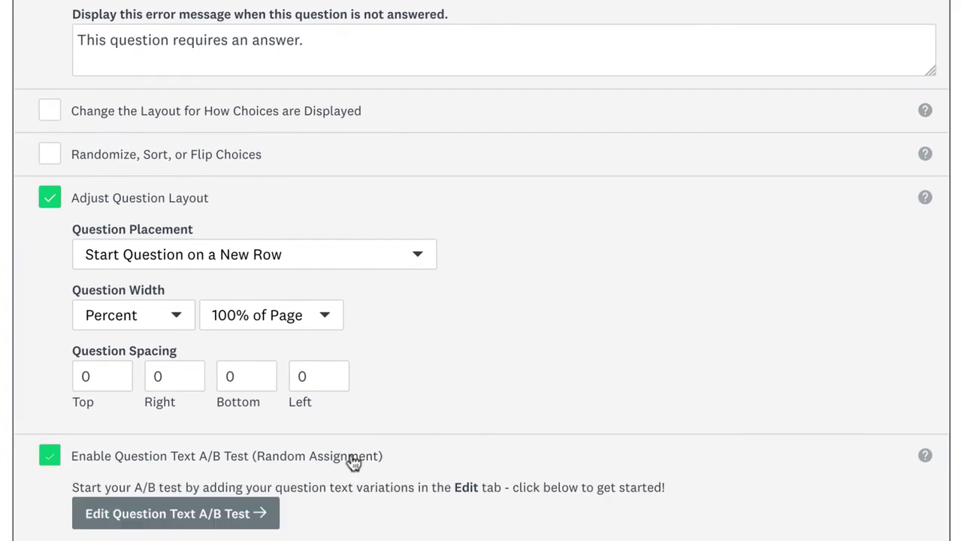
# - Open the question's A/B text for editing and enter "Were you satisfied with DeliverShip?" as variation B
pyautogui.click(322, 512)
pyautogui.write('Were you satisf')
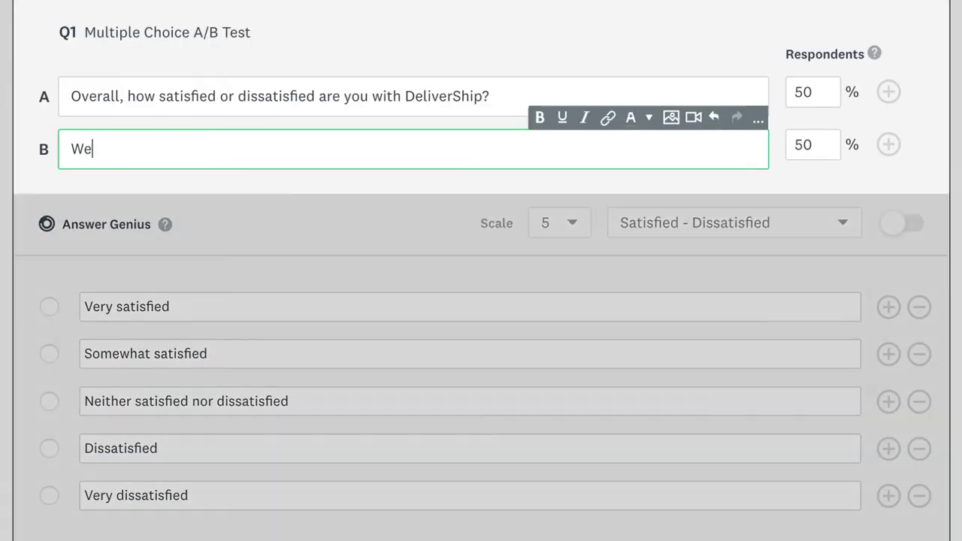
pyautogui.write('ied with DeliverShip?')
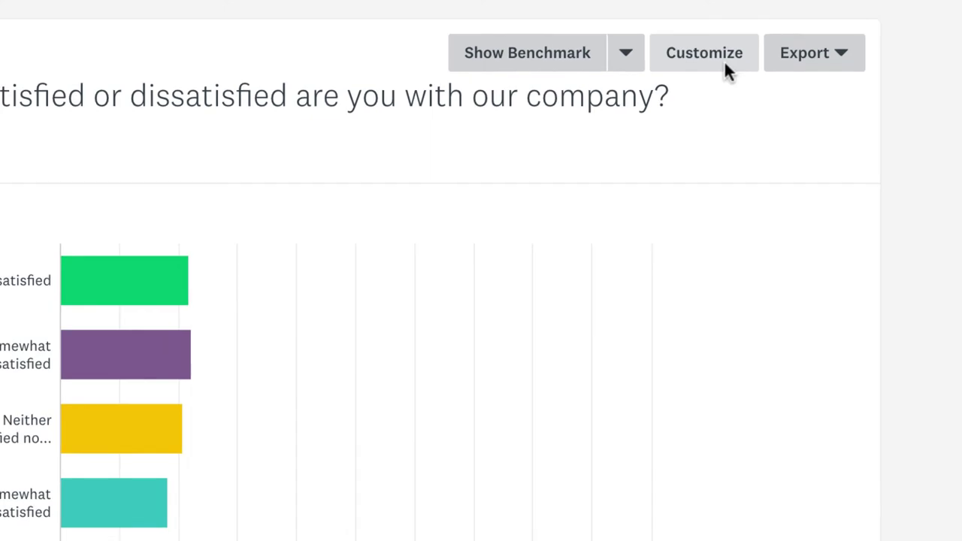
# - Customize the company satisfaction results chart, trying donut, pie and stacked bar types before choosing vertical bars
pyautogui.click(724, 67)
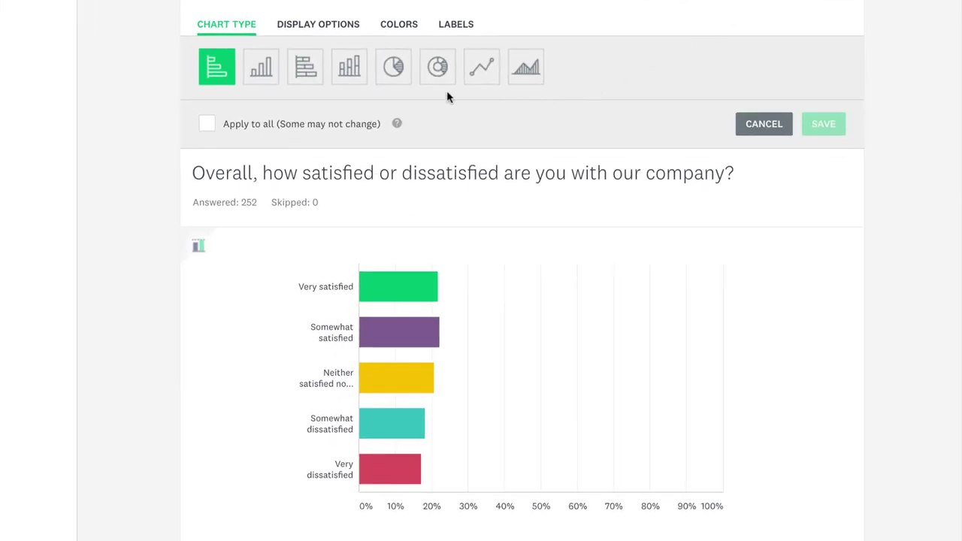
pyautogui.click(439, 75)
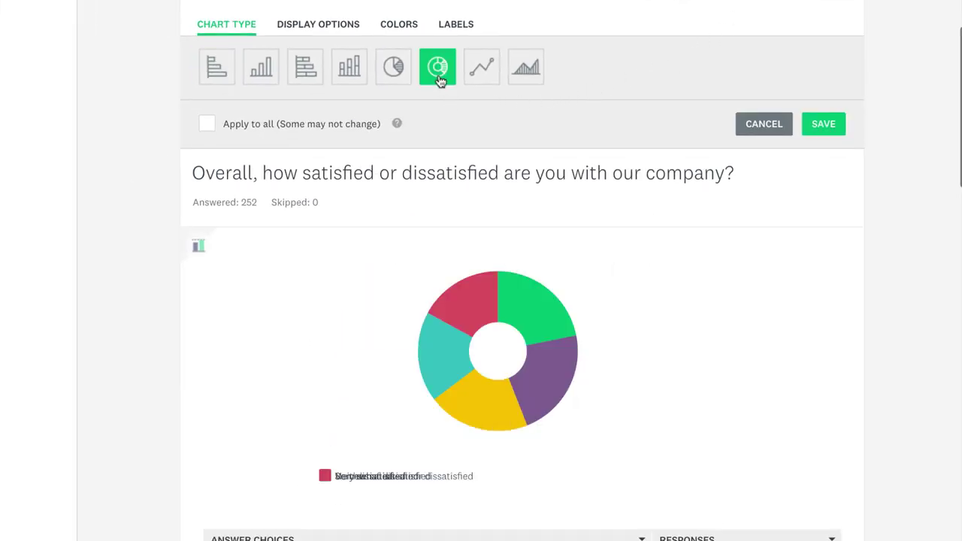
pyautogui.click(386, 81)
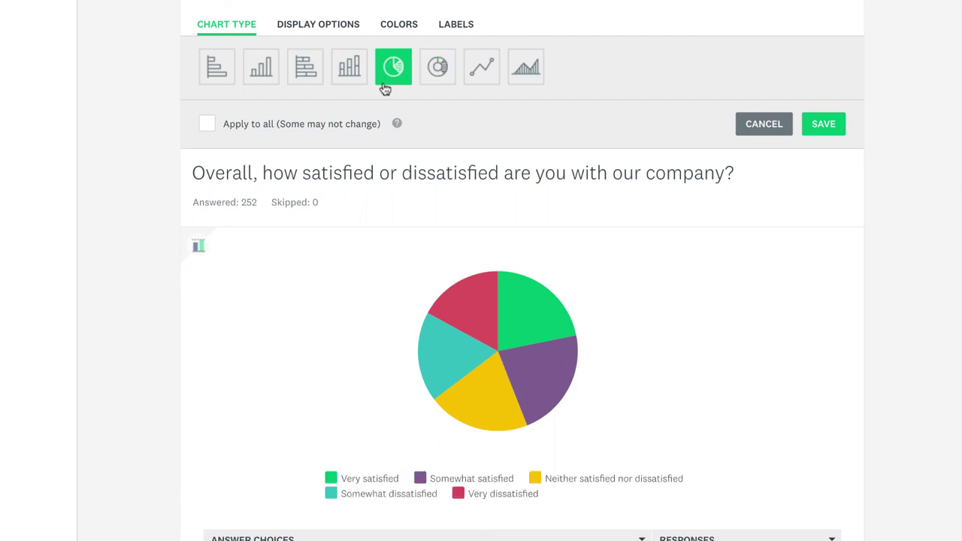
pyautogui.click(345, 85)
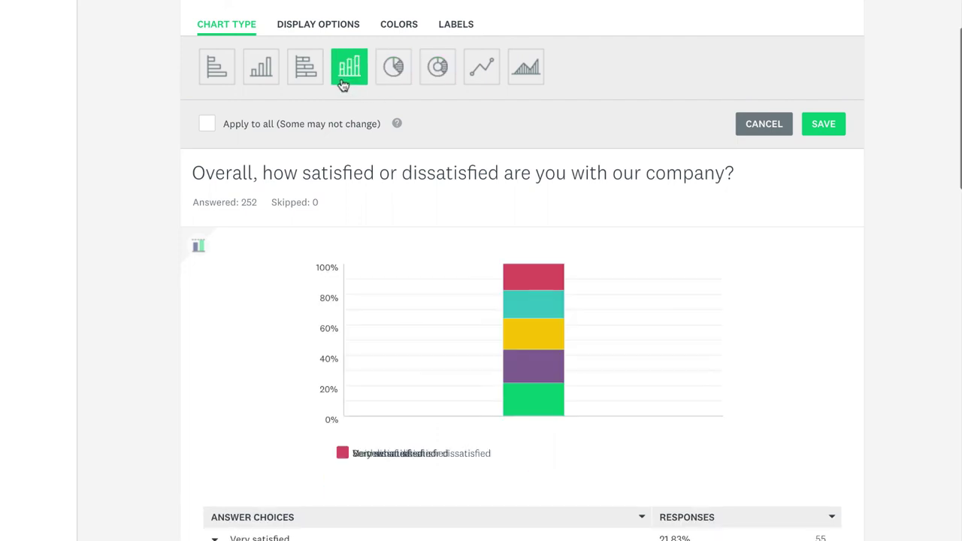
pyautogui.click(295, 89)
pyautogui.click(260, 80)
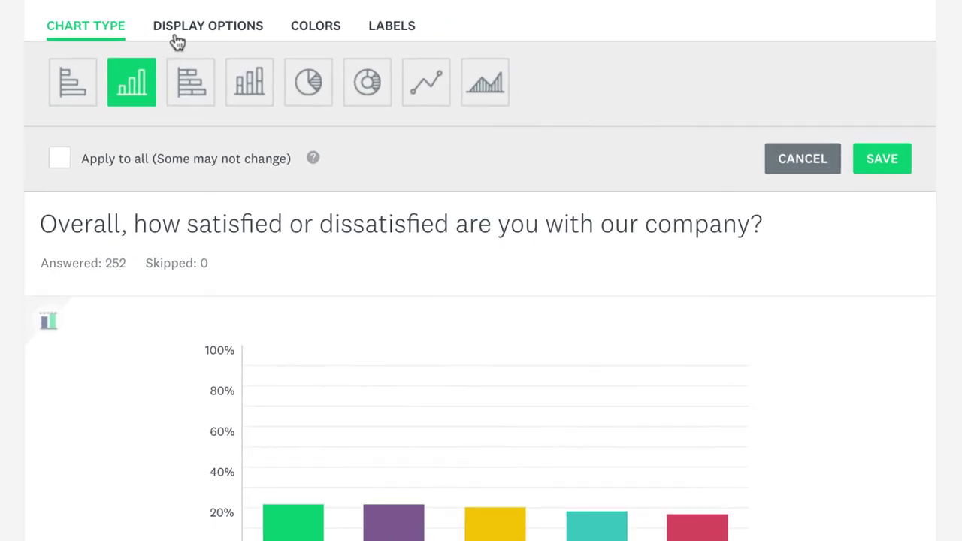
# - Show the data in the chart for the company satisfaction results
pyautogui.click(177, 42)
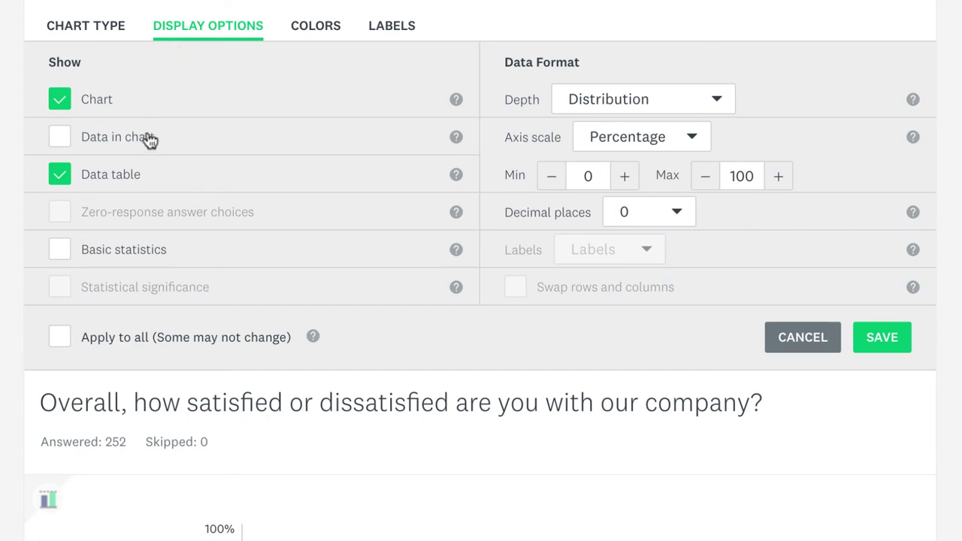
pyautogui.click(149, 142)
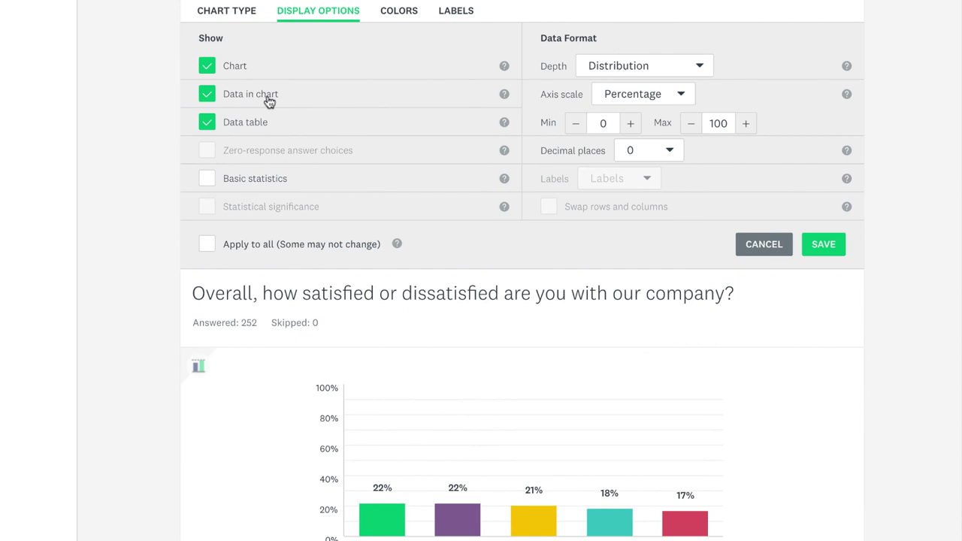
# - Set the chart data's decimal places to two (0.00), after trying one decimal place (0.0)
pyautogui.click(669, 151)
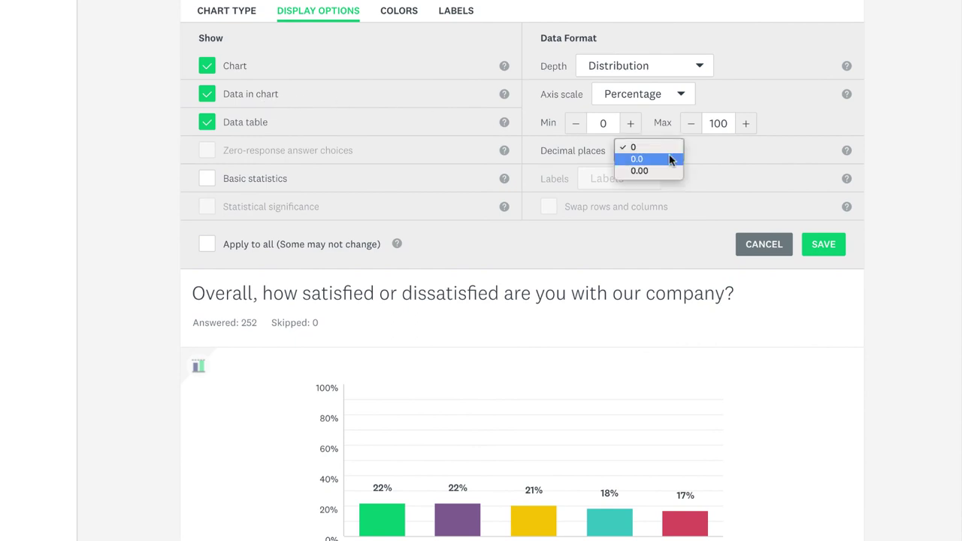
pyautogui.click(671, 160)
pyautogui.click(670, 159)
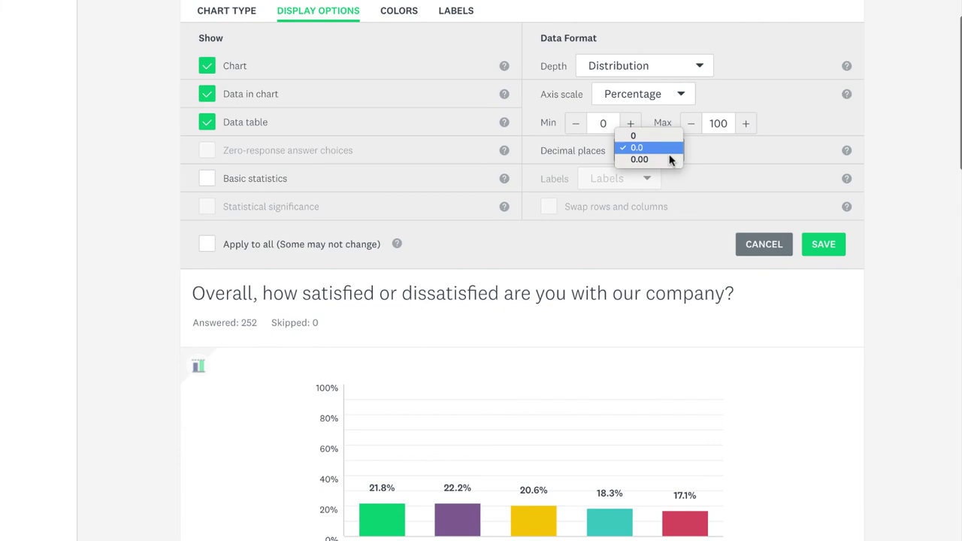
pyautogui.click(671, 159)
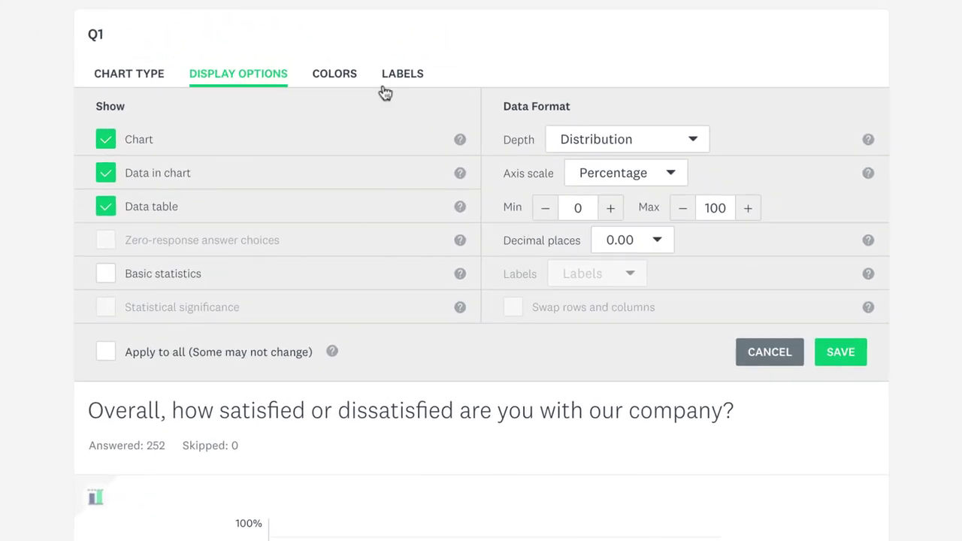
# - Change the question's label in the results to "Company Satisfaction" and save the chart customizations
pyautogui.click(385, 88)
pyautogui.tripleClick(371, 115)
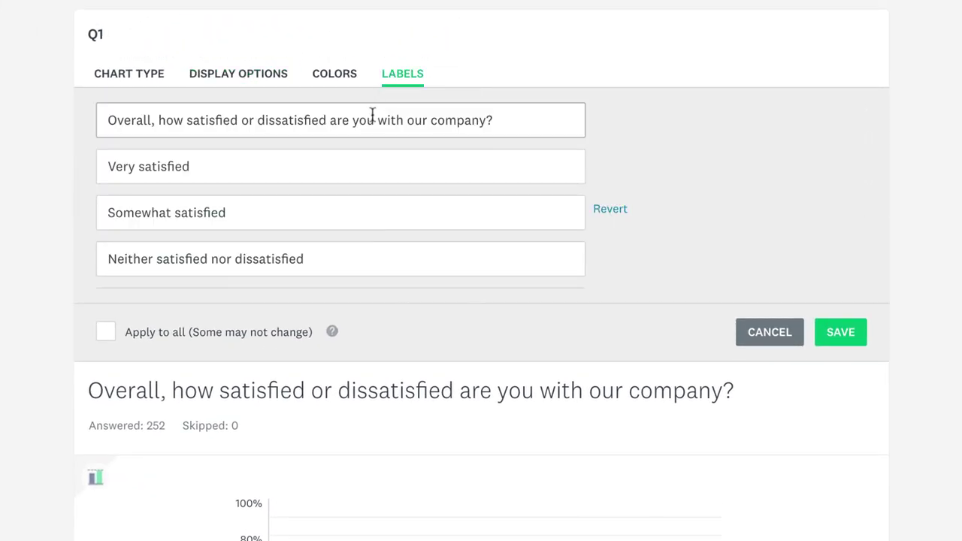
pyautogui.write('Company Satisfaction')
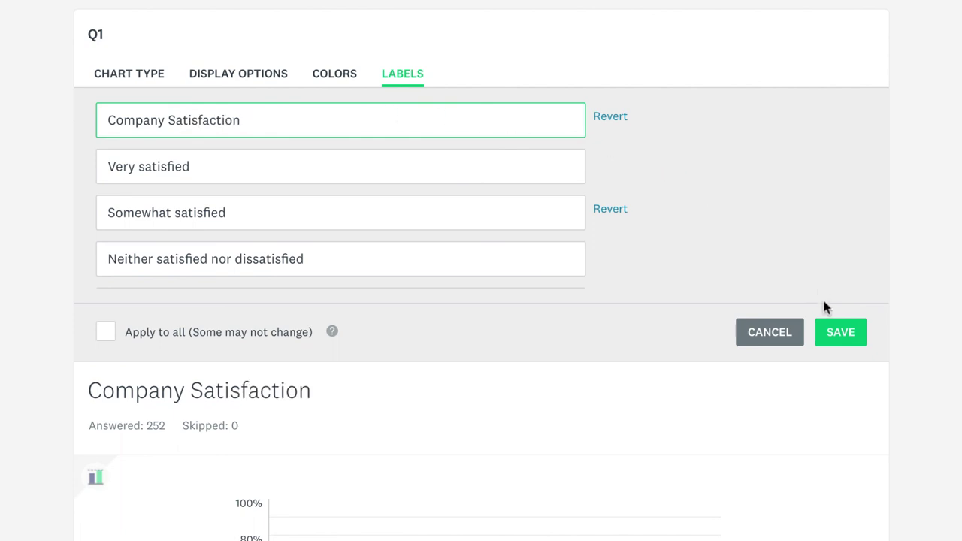
pyautogui.click(848, 331)
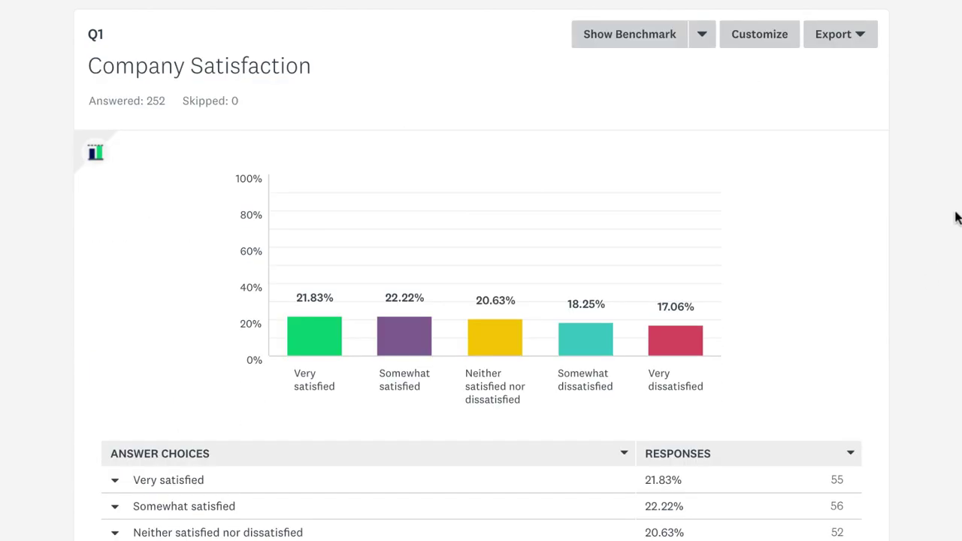
# - Open the export options for the Company Satisfaction question results
pyautogui.click(863, 36)
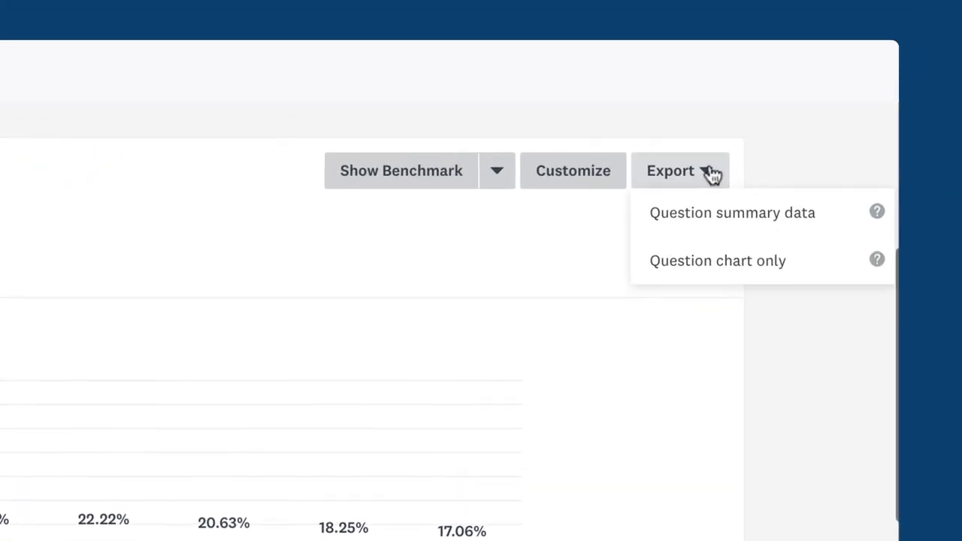